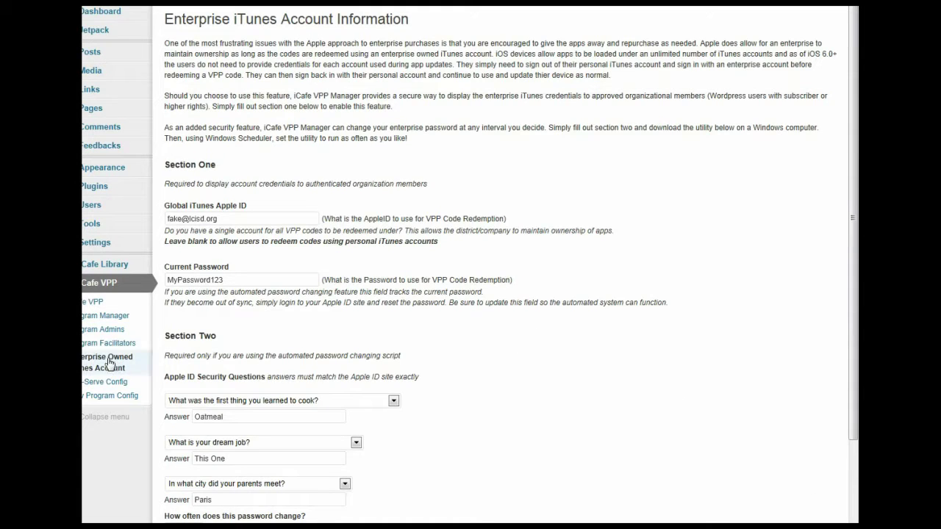
Step: Scroll the settings page past Update Options to the Download Automation Utilities link
drag(851, 220, 851, 283)
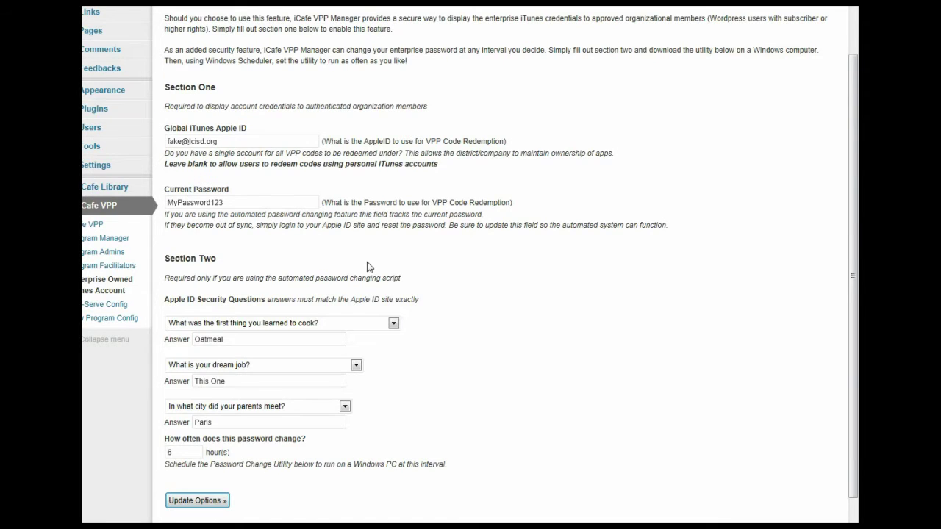
scroll(368, 267, down, 3)
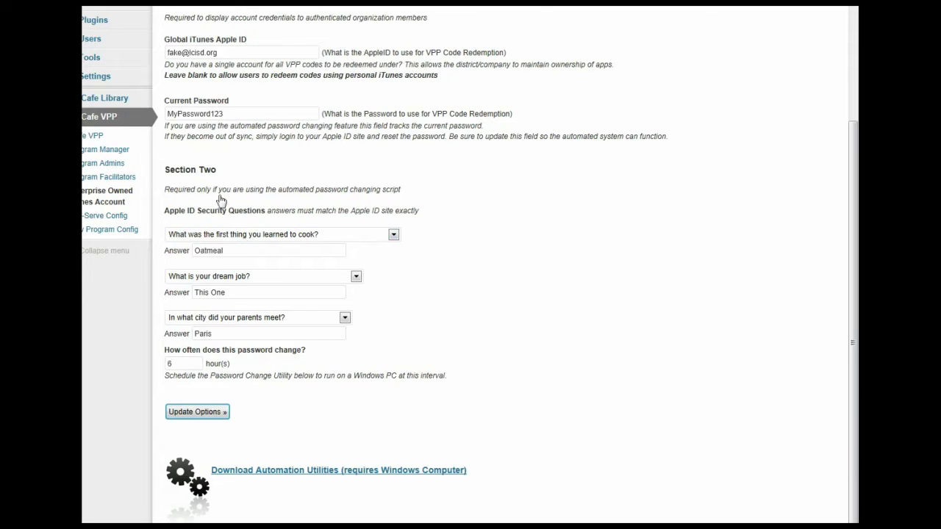
click(395, 235)
click(395, 235)
click(356, 276)
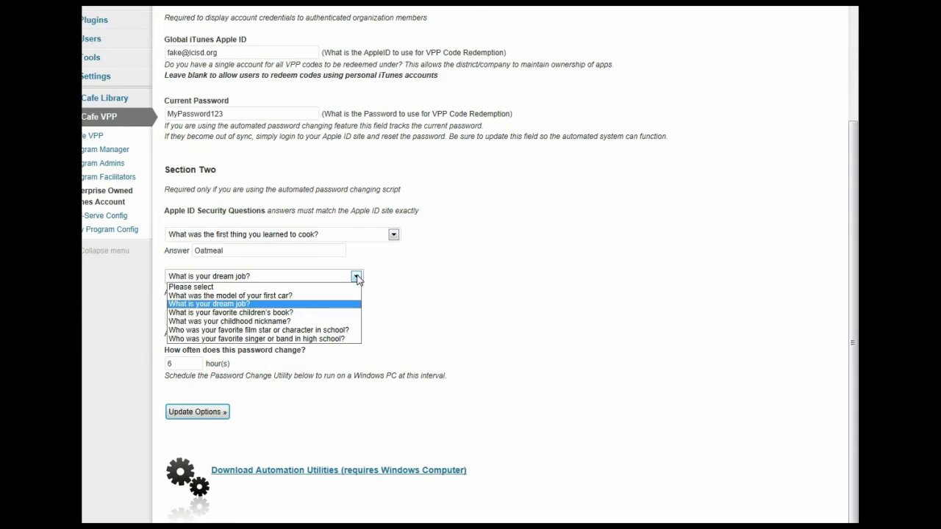
click(356, 277)
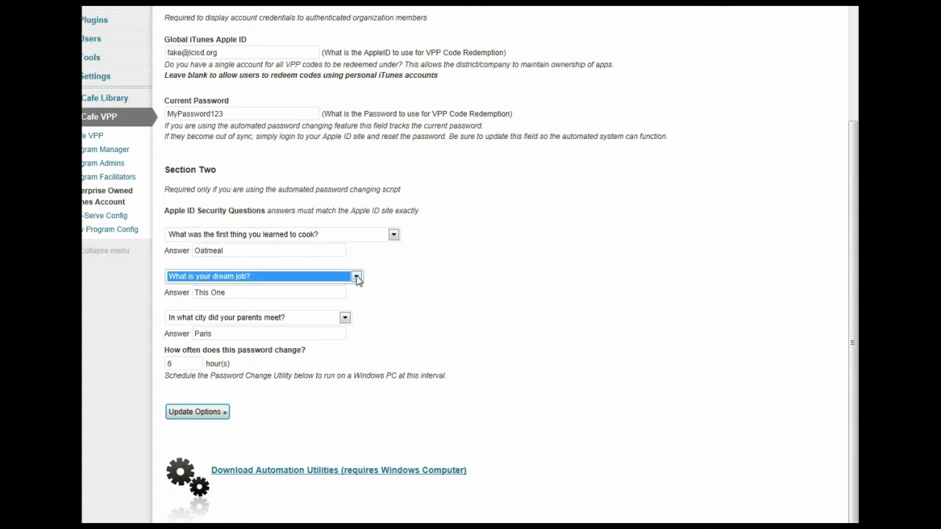
click(345, 317)
click(340, 319)
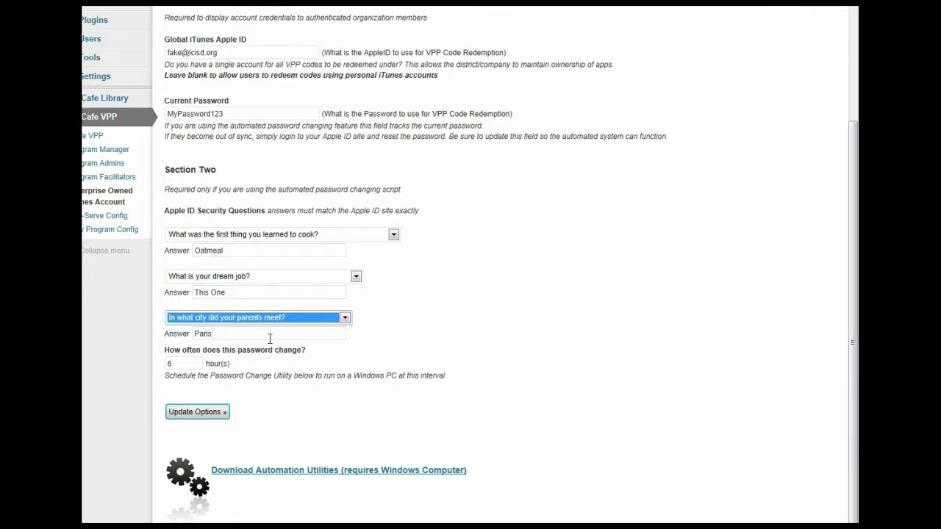
click(177, 362)
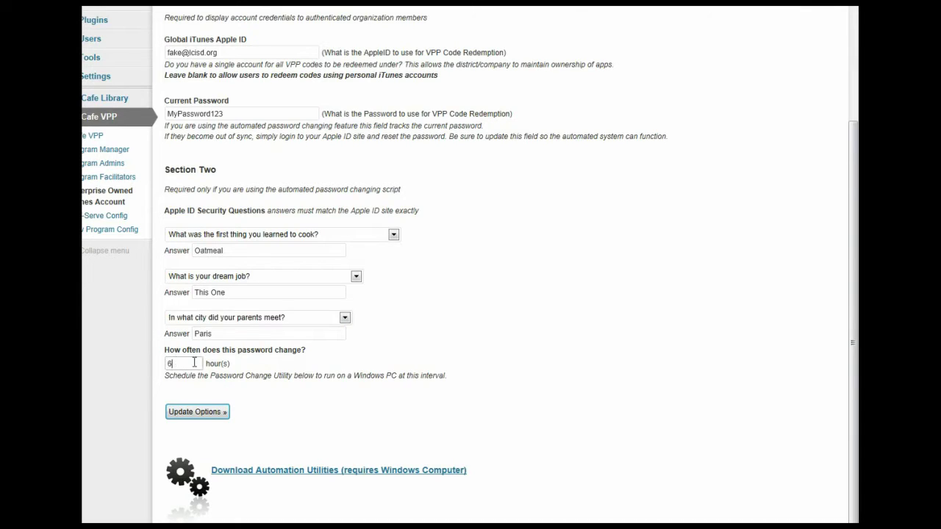
drag(177, 365, 168, 364)
click(184, 364)
Step: Download the iCafe_VPP_Automation.zip utilities package and dismiss the download prompt
click(314, 471)
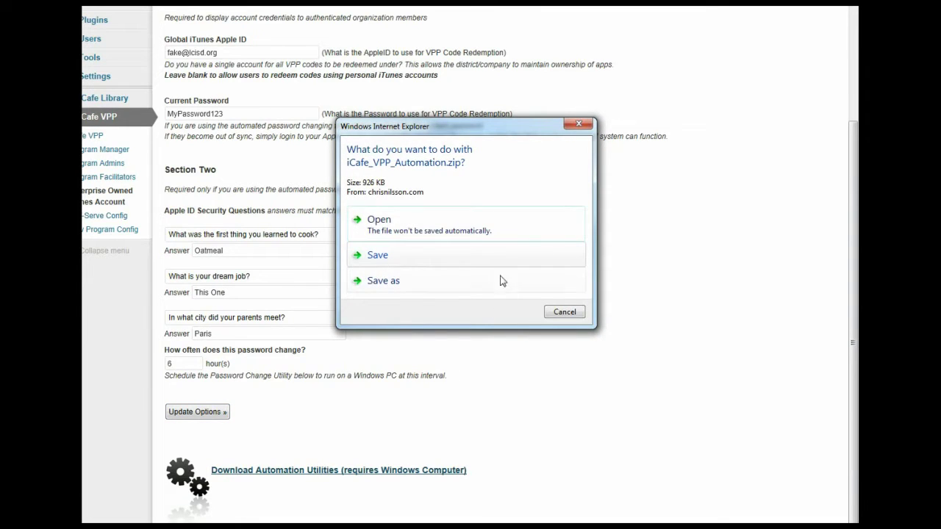
click(563, 312)
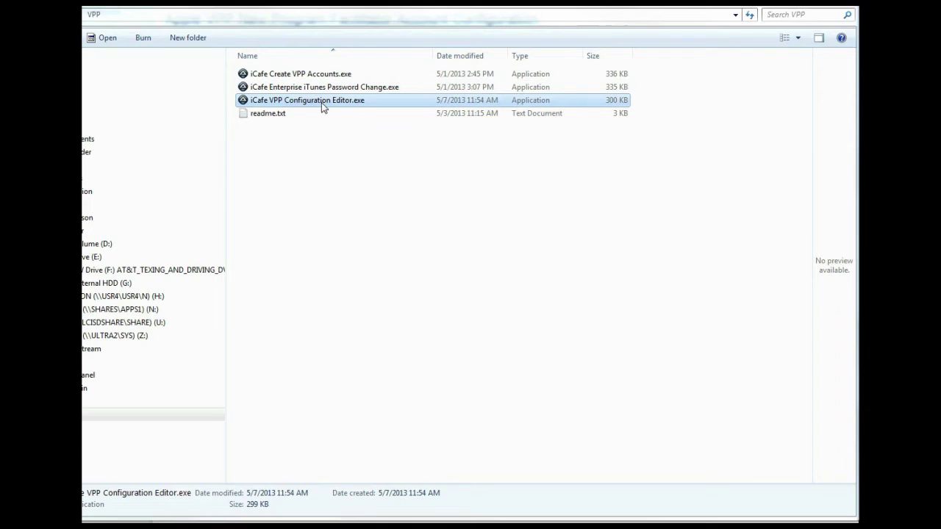
Step: Launch iCafe VPP Configuration Editor.exe from the VPP folder
double_click(322, 108)
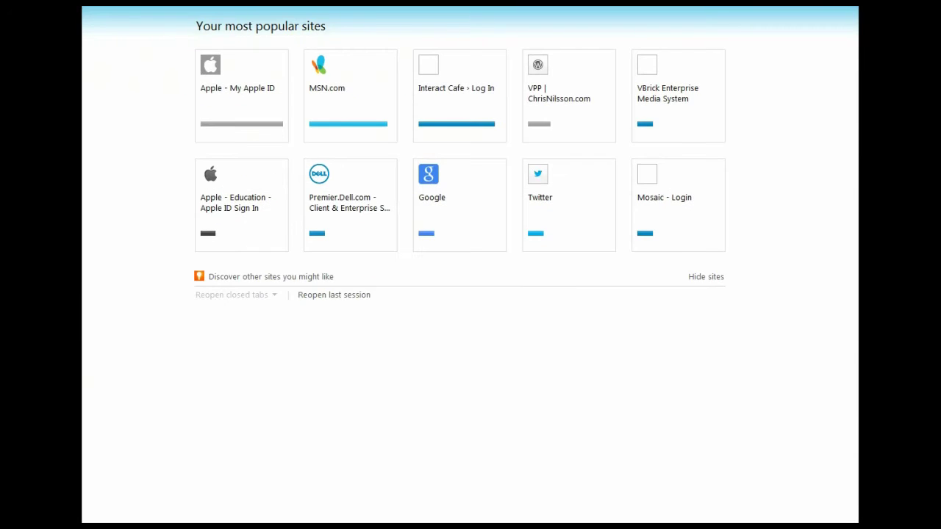
Step: Open the site's Apple Volume Voucher System page in Internet Explorer
text(chris)
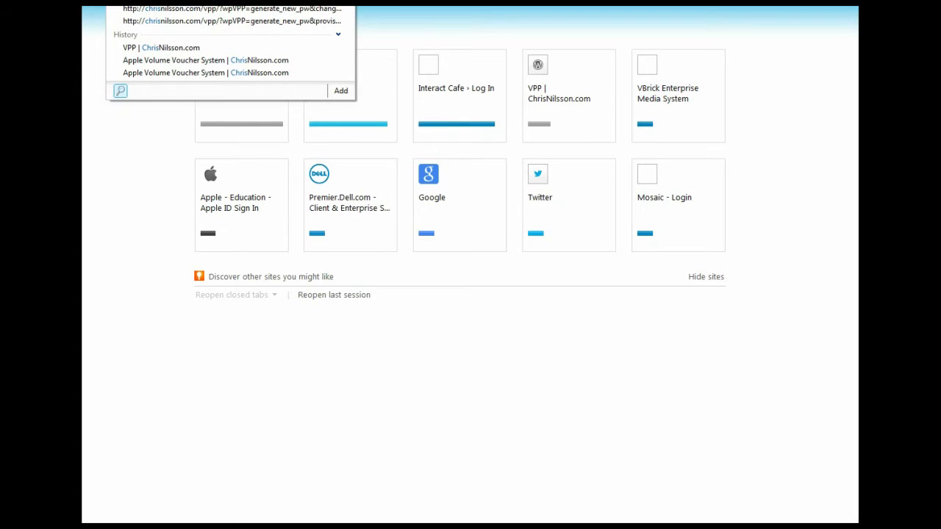
key(Return)
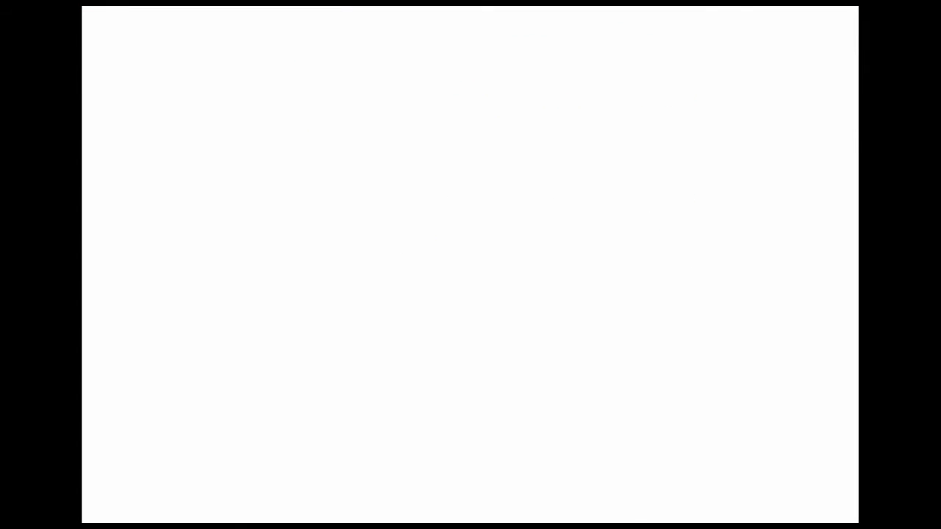
click(248, 130)
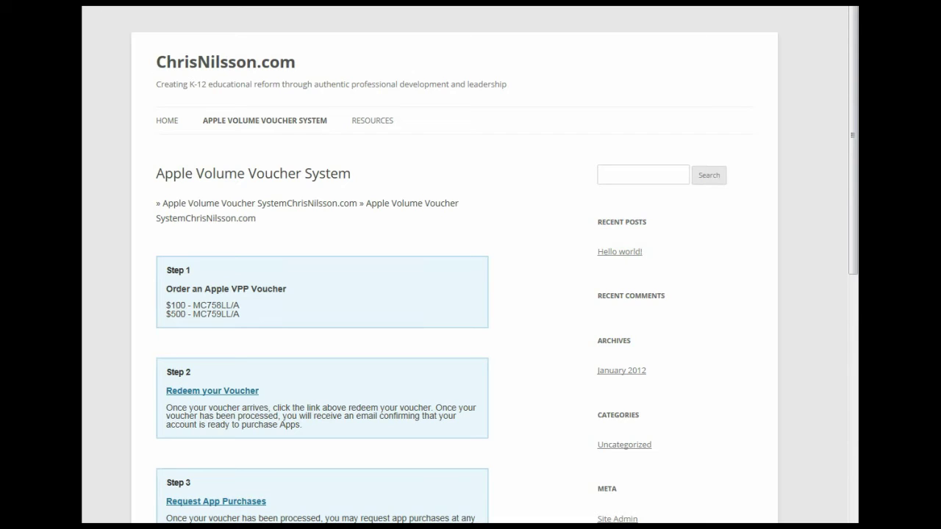
Step: Paste the /vpp/ page URL into the Configuration Editor's URL field, then select the username placeholder
click(397, 526)
drag(440, 213, 359, 214)
text(http://chrisnilsson.com/vpp/)
drag(425, 255, 386, 256)
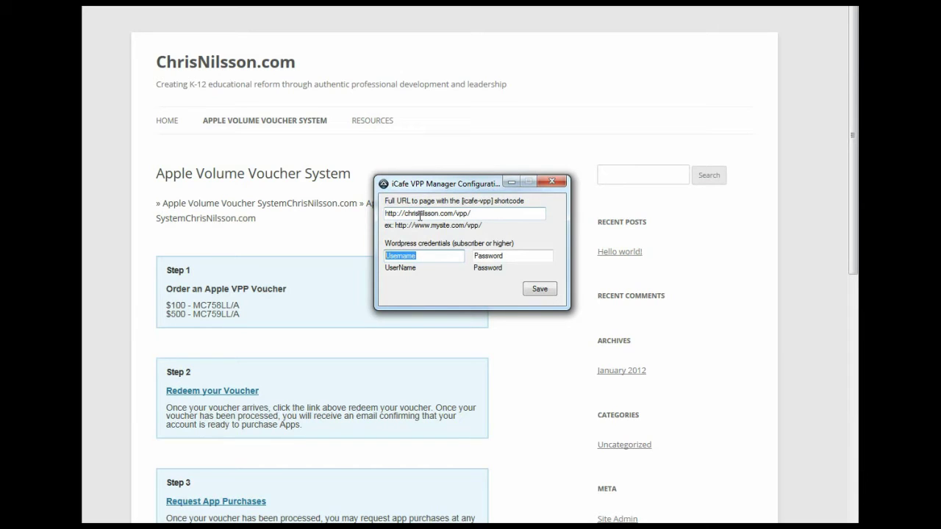
Step: Enter the WordPress subscriber username and password in the editor and save the configuration
key(Tab)
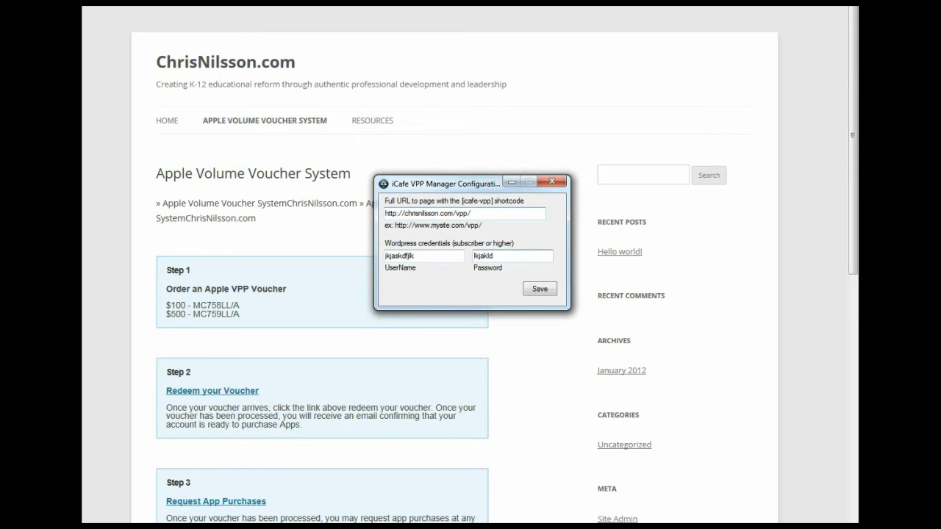
click(537, 291)
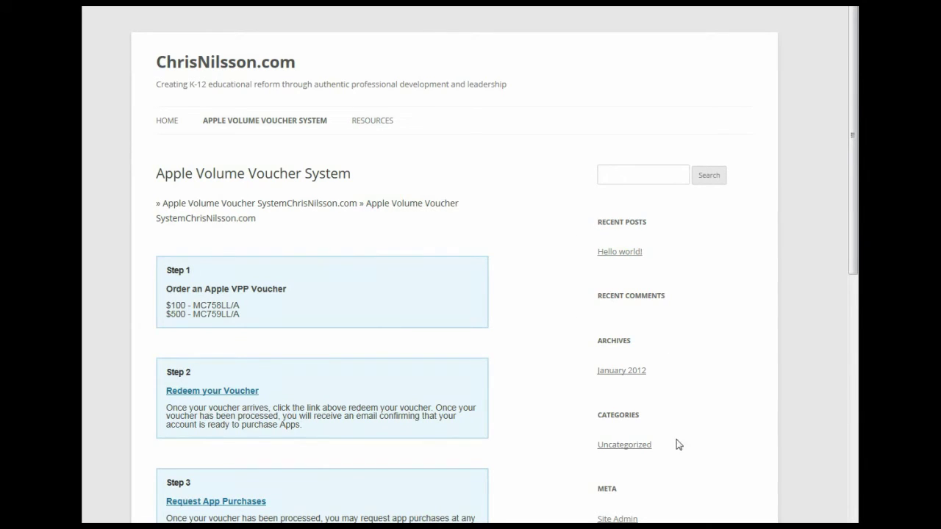
Step: Preview iCafe_VPP.ini in the VPP folder, resizing the preview pane to read its encoded settings
key(alt+Tab)
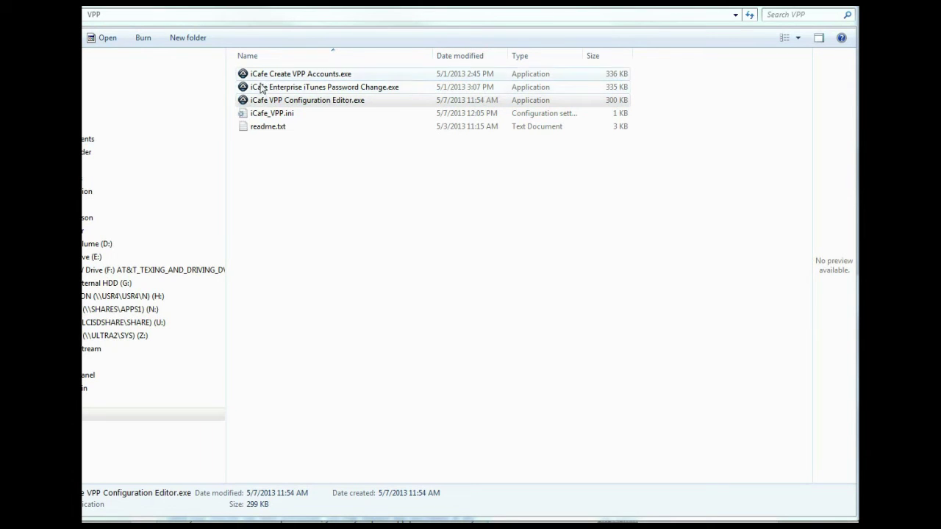
click(268, 119)
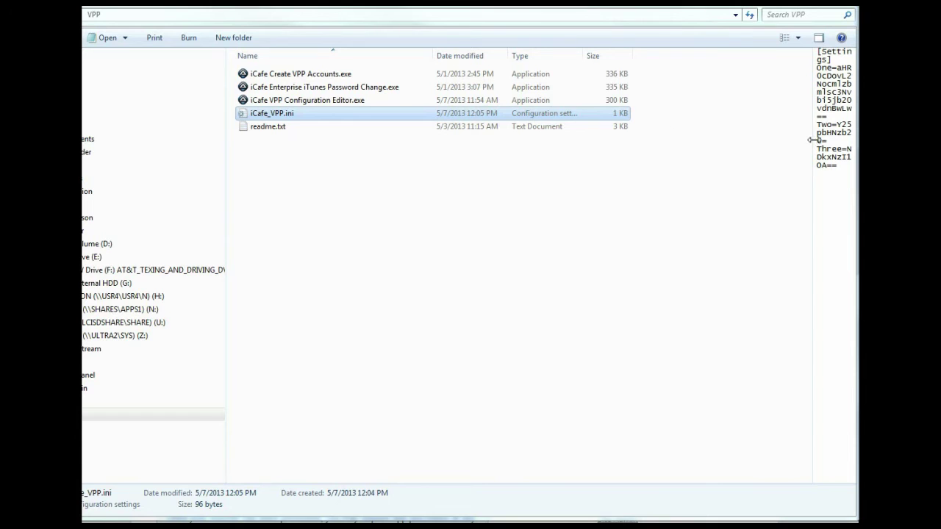
drag(812, 218, 499, 215)
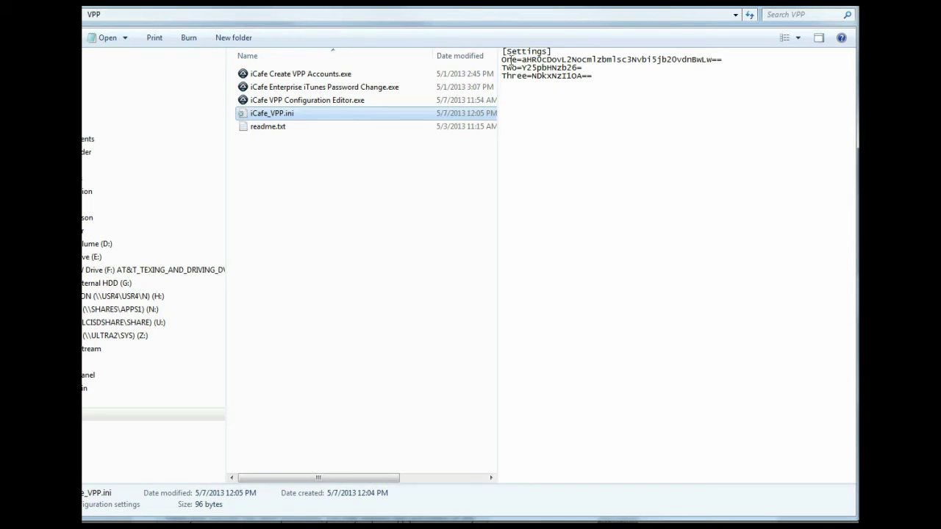
drag(497, 130, 782, 163)
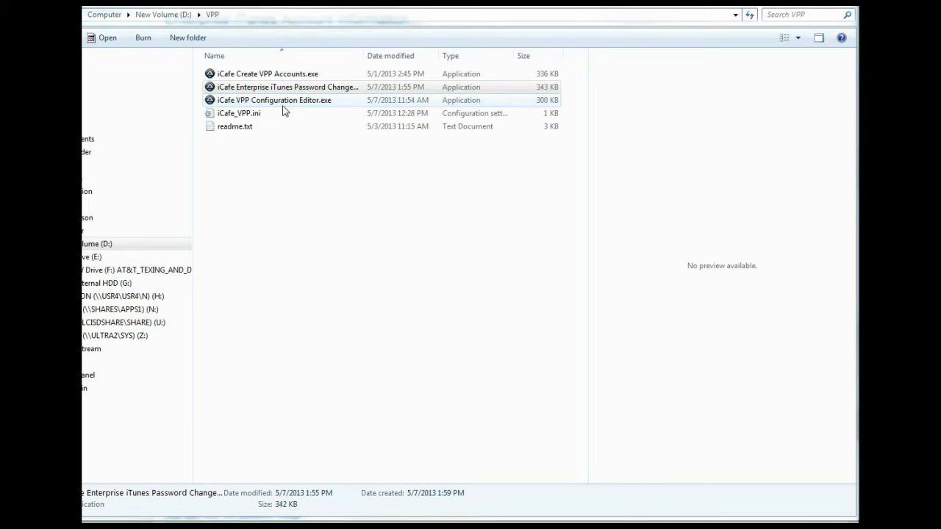
Step: Select and run iCafe Enterprise iTunes Password Change.exe
click(254, 89)
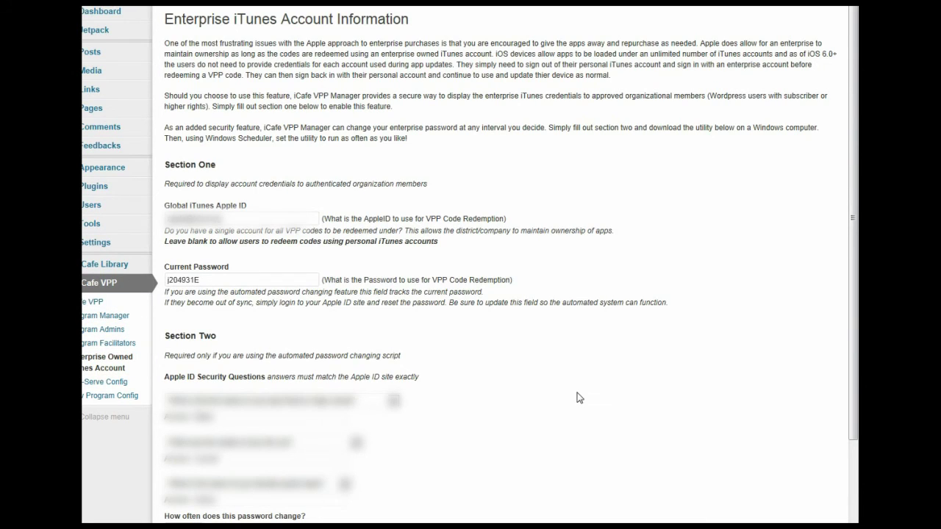
Step: Inspect the Current Password field on the Enterprise iTunes Account page for the new password
click(235, 276)
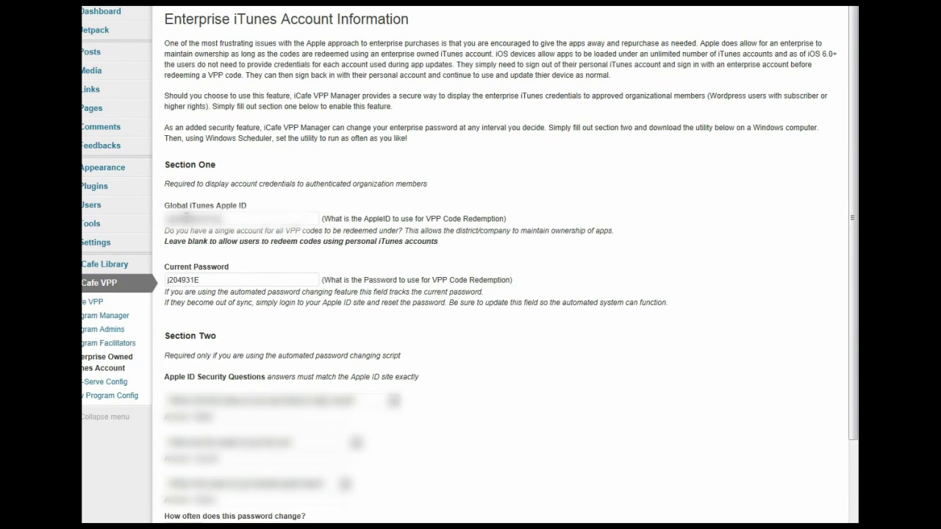